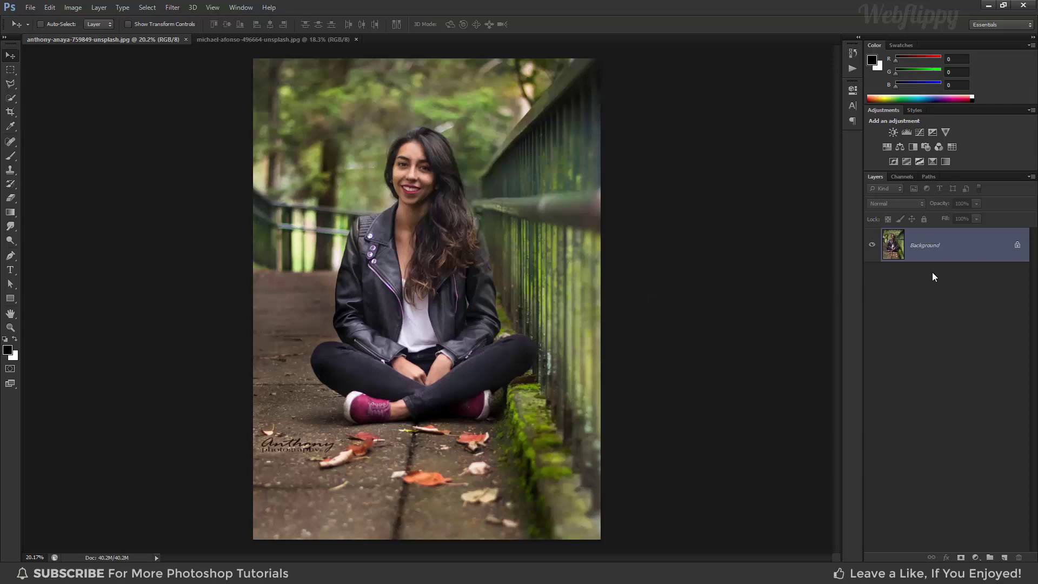
- Add a Channel Mixer adjustment layer with Red as the output channel
click(974, 558)
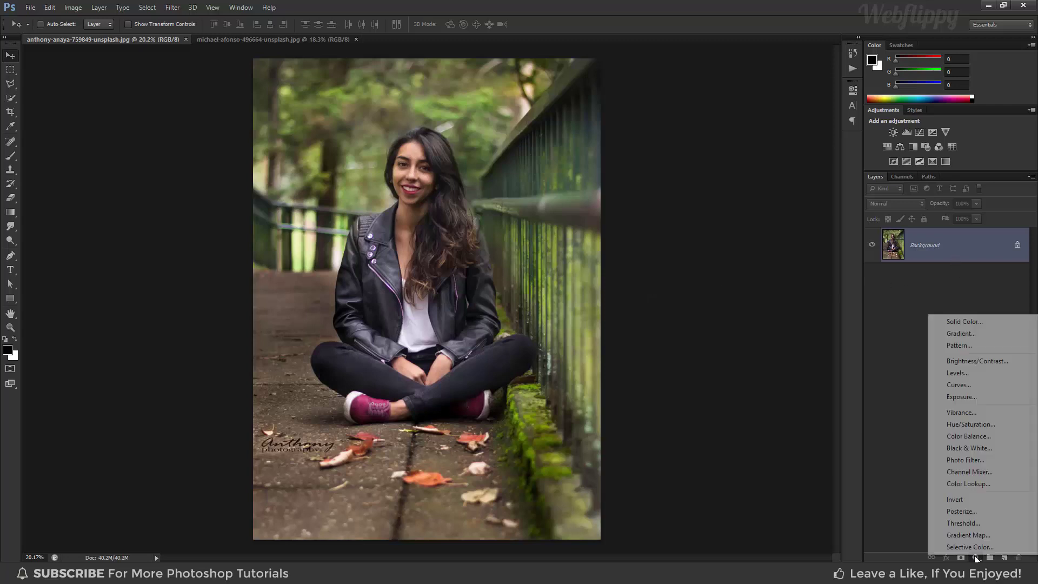
click(960, 472)
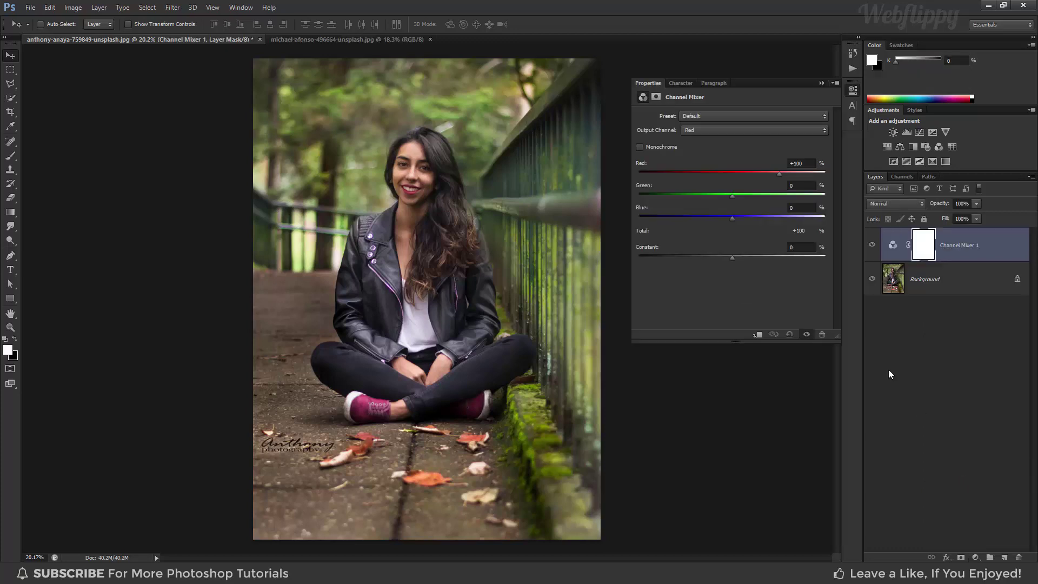
click(728, 130)
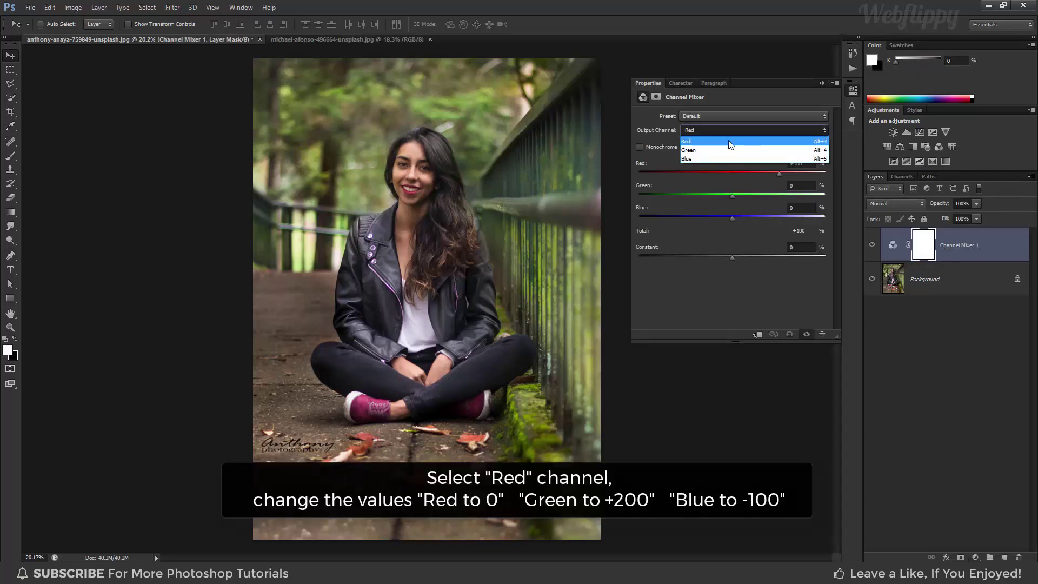
click(730, 142)
- Set the Red output mix to Red 0, Green +200 and Blue -100
drag(808, 164, 767, 163)
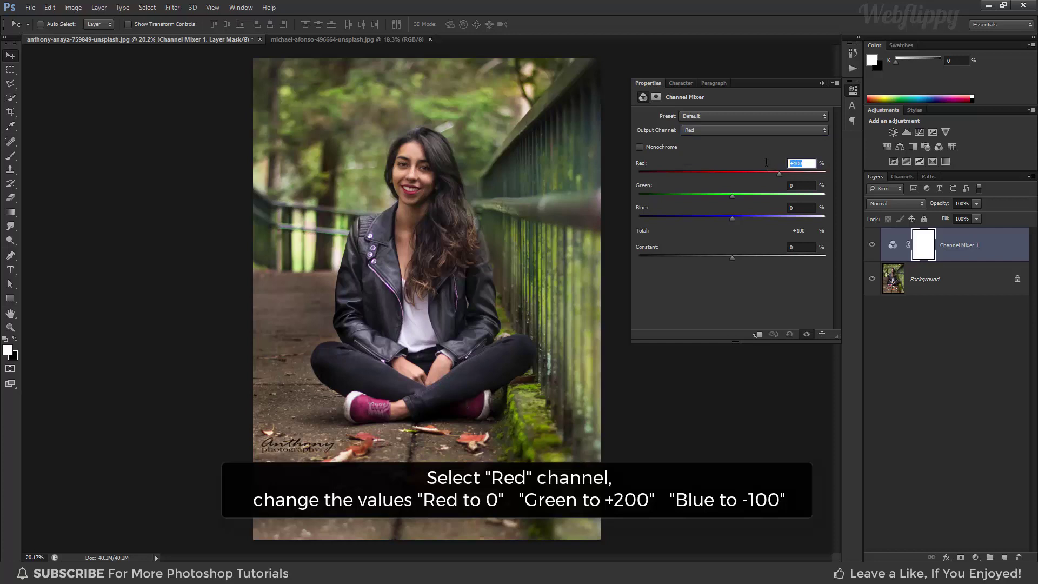
text(0)
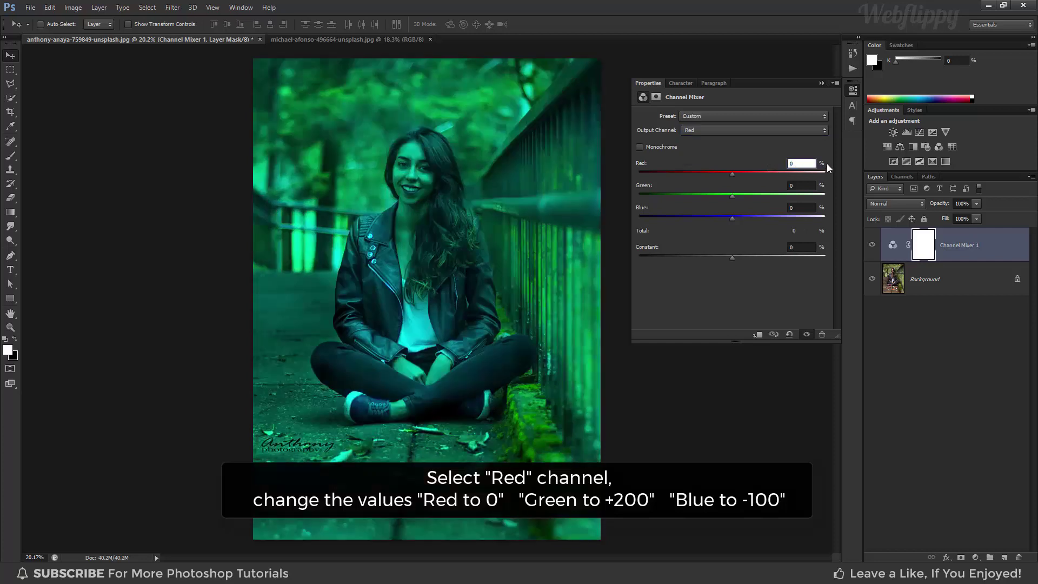
key(Return)
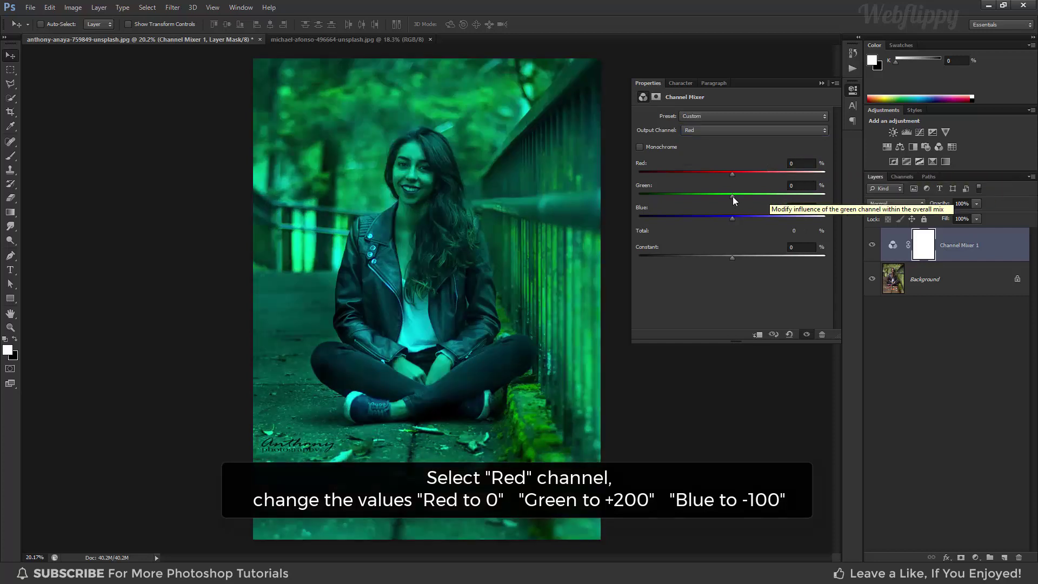
drag(732, 197, 835, 195)
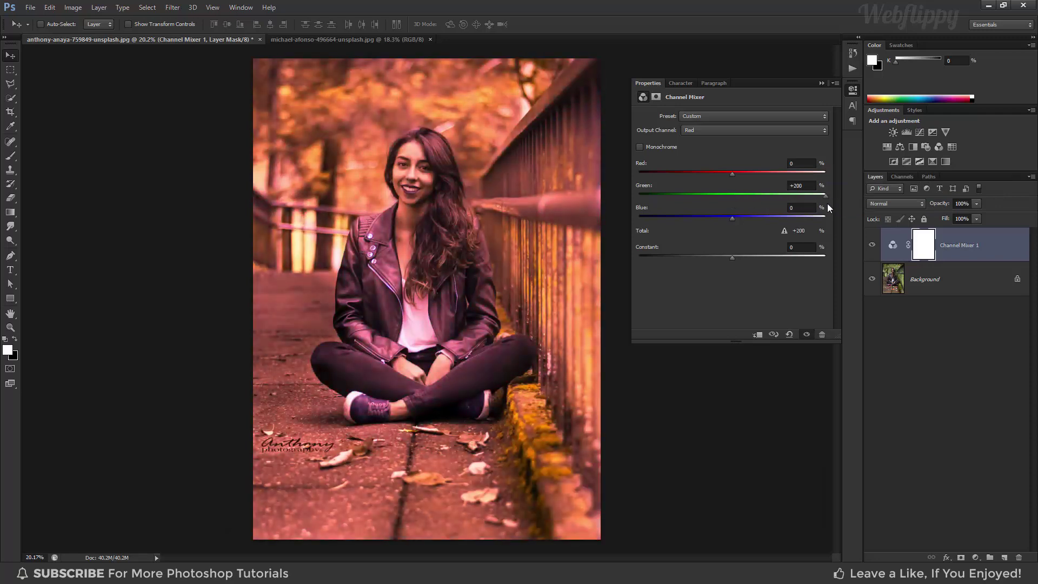
click(802, 208)
text(-100)
key(Return)
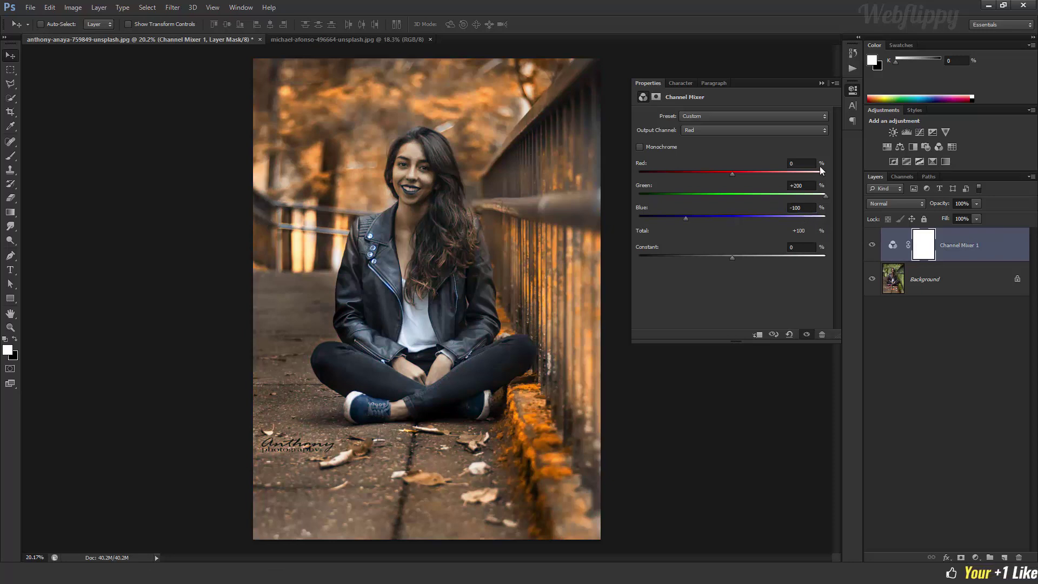
click(822, 84)
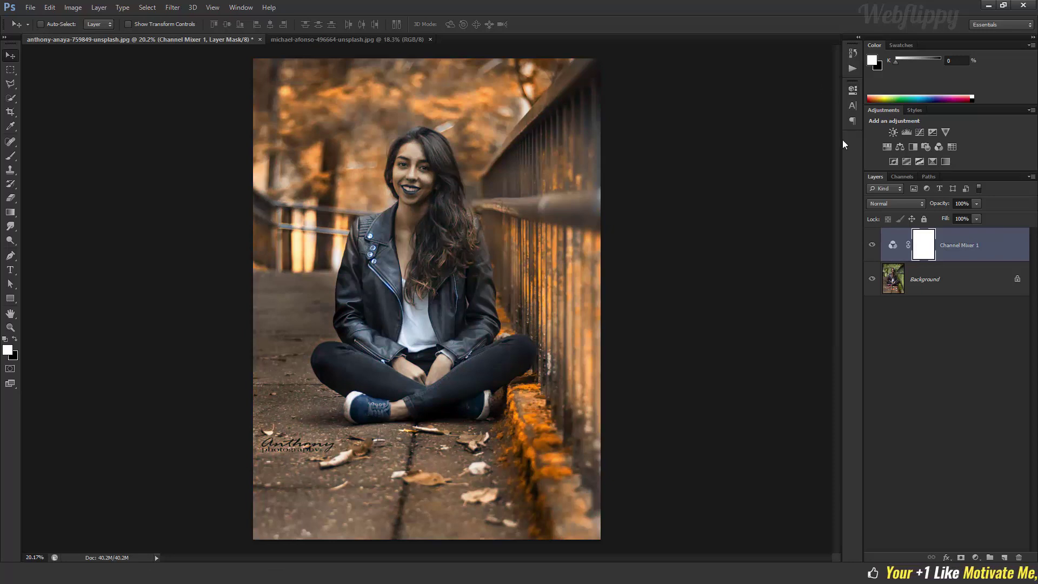
- Set Channel Mixer 1 to Lighten blend mode and compare it toggled off and on
click(885, 206)
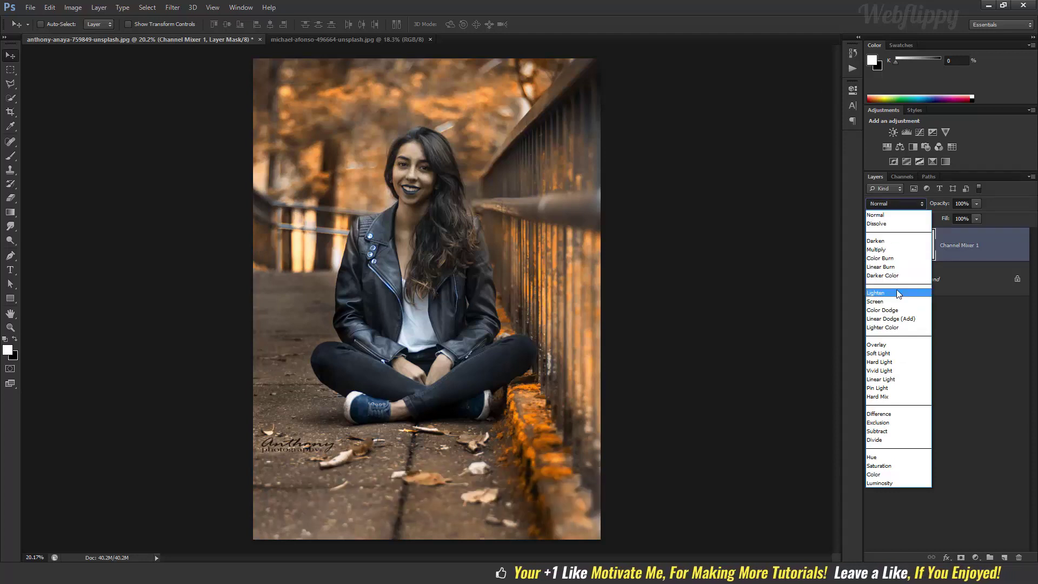
click(897, 292)
click(874, 252)
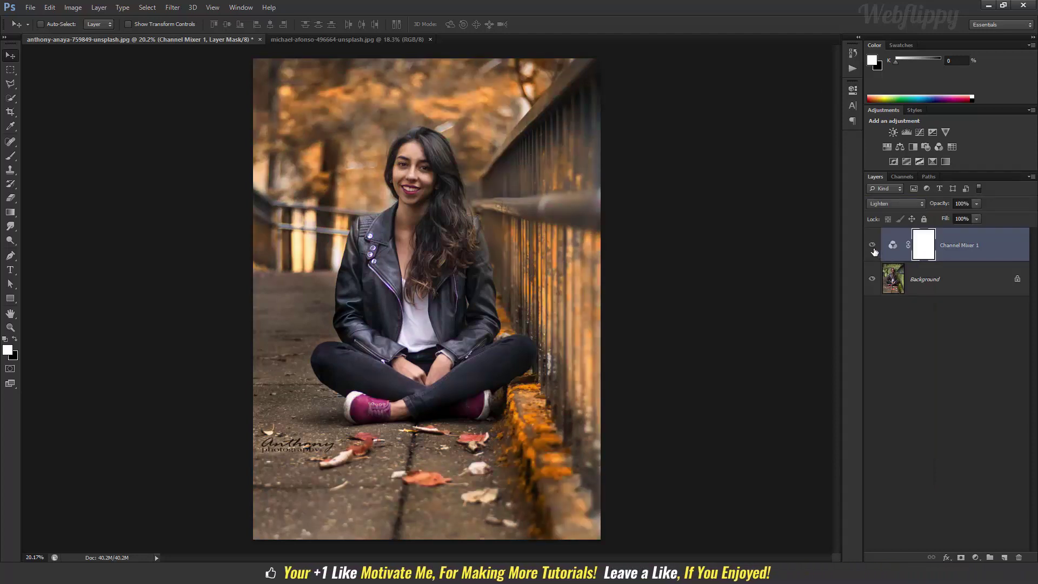
click(874, 251)
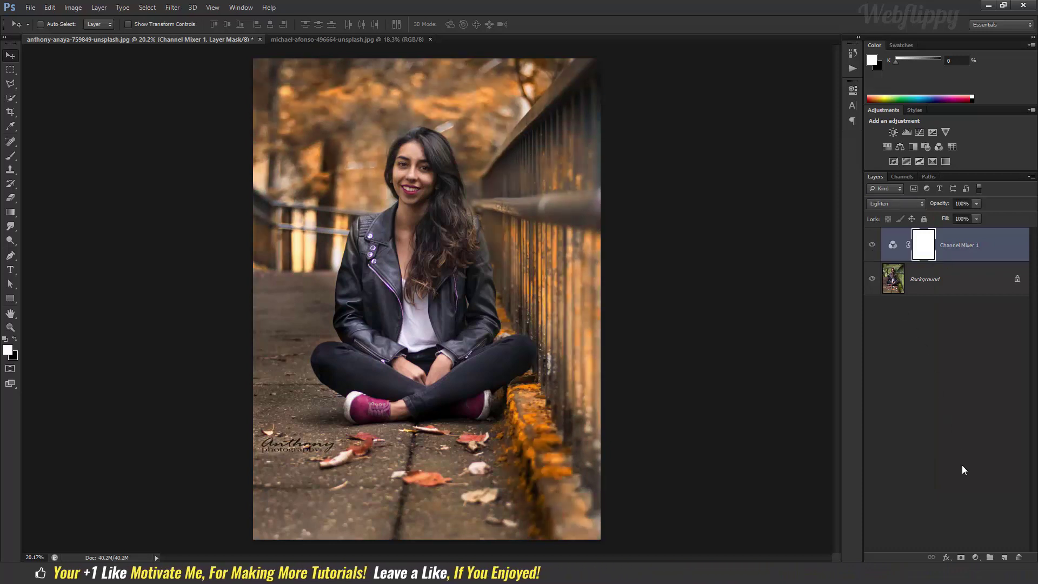
click(976, 557)
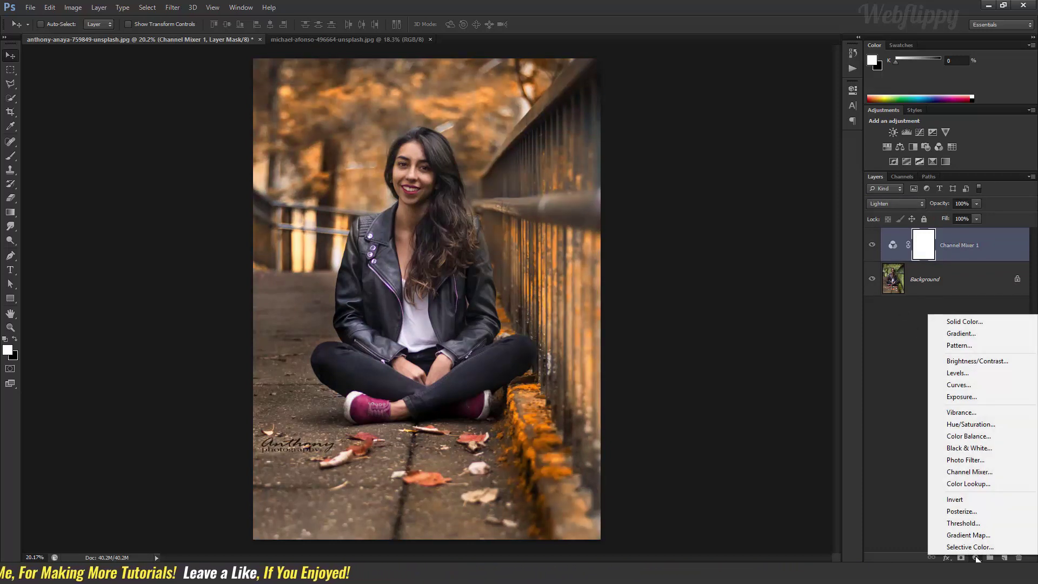
- Add a Hue/Saturation layer setting Yellows to Saturation -75 and Lightness -10
click(951, 426)
click(721, 130)
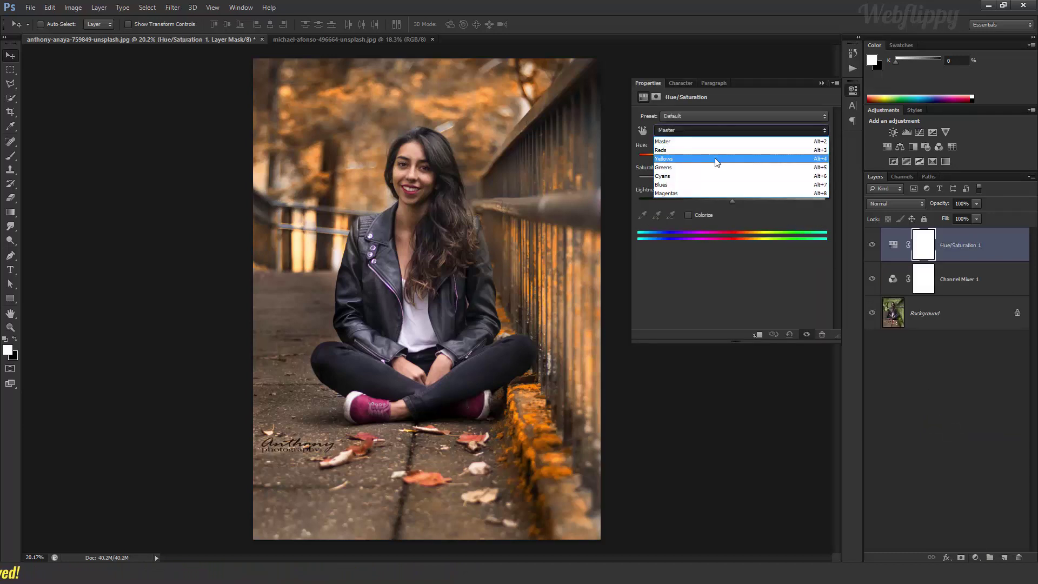
click(714, 159)
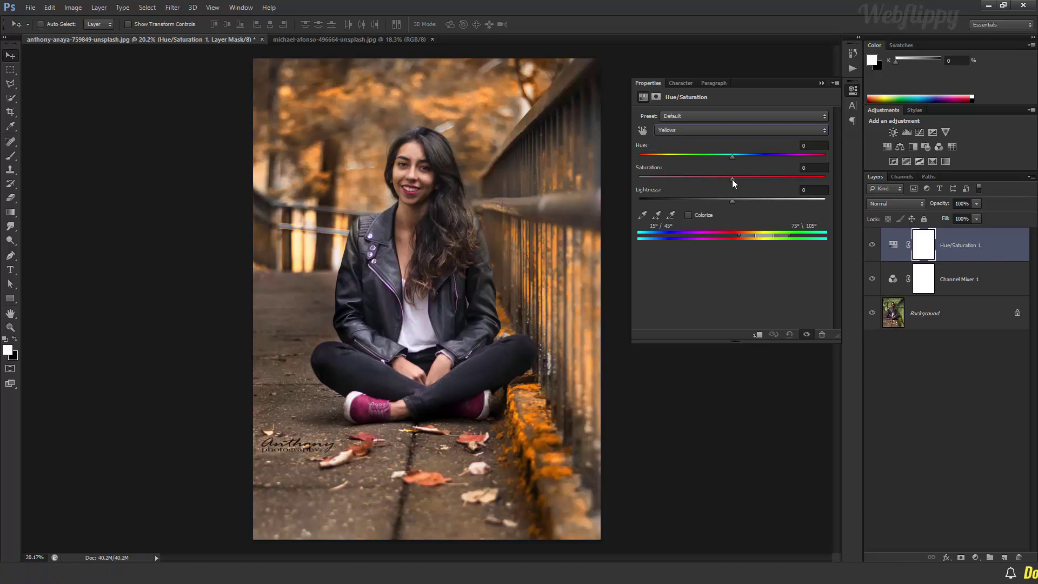
drag(732, 179, 662, 179)
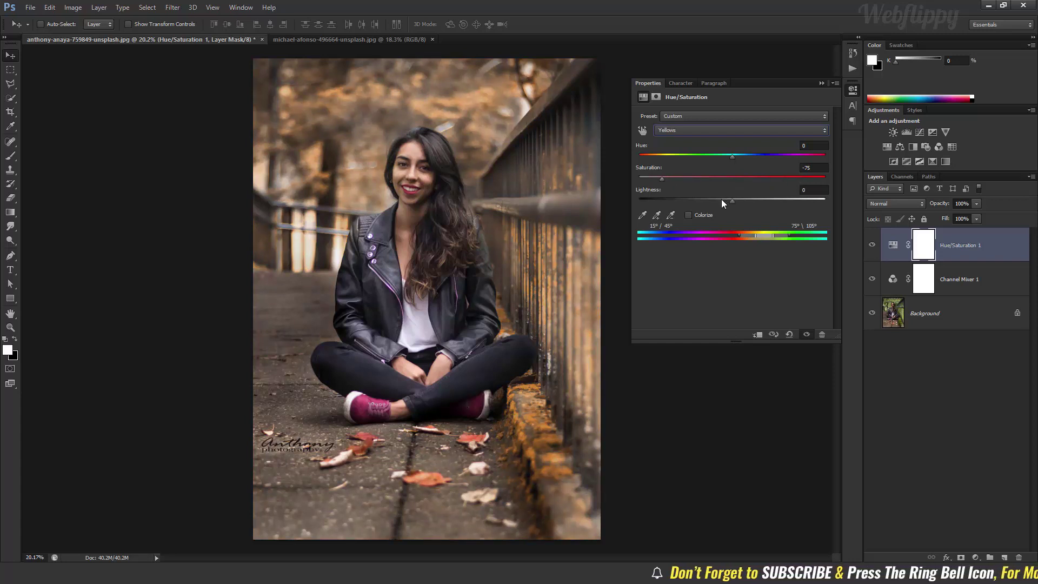
drag(731, 201, 722, 200)
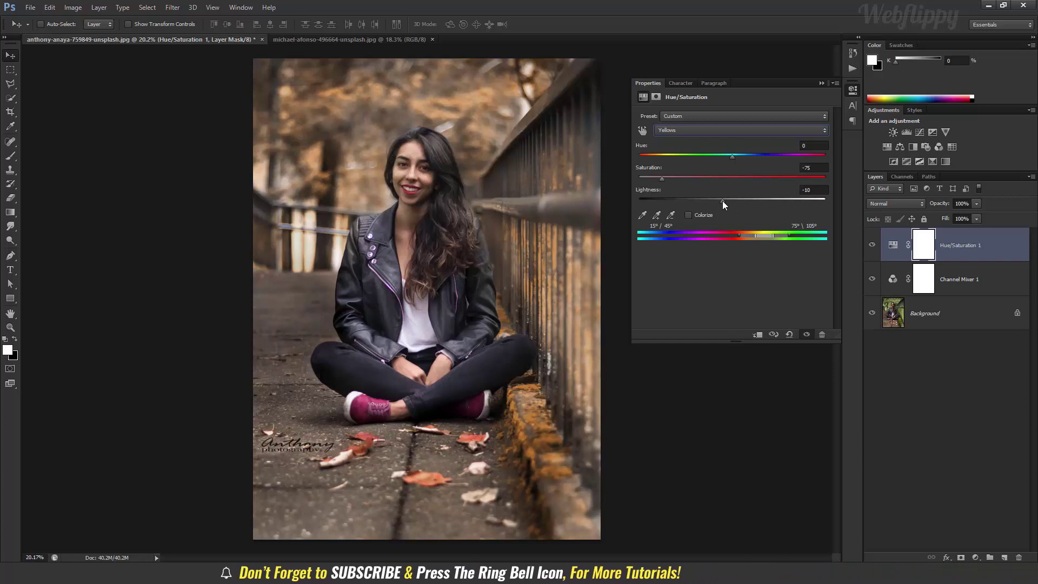
- Compare the image with Hue/Saturation 1 toggled off and on
click(822, 84)
click(872, 246)
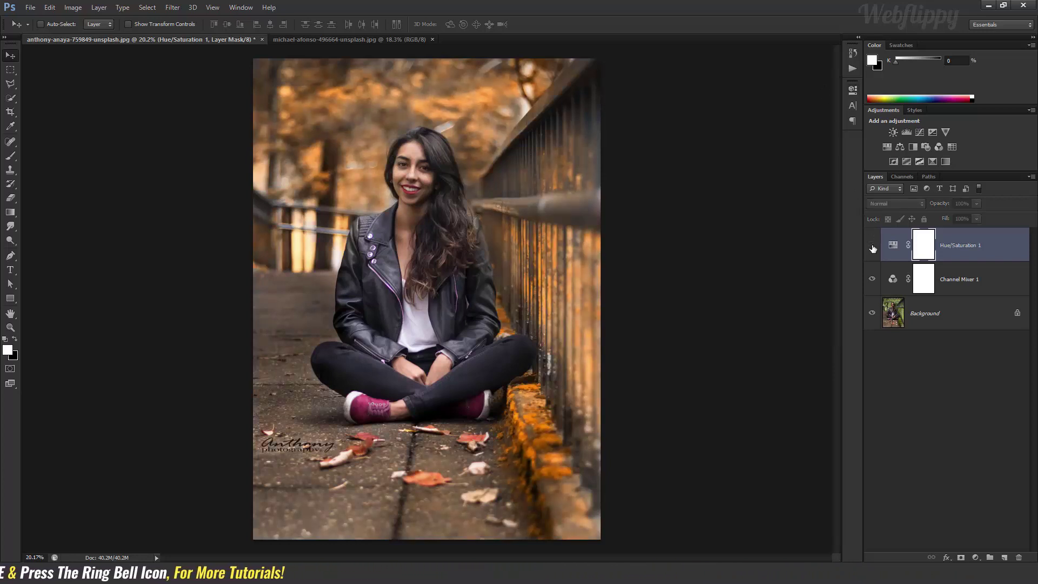
click(872, 246)
click(872, 247)
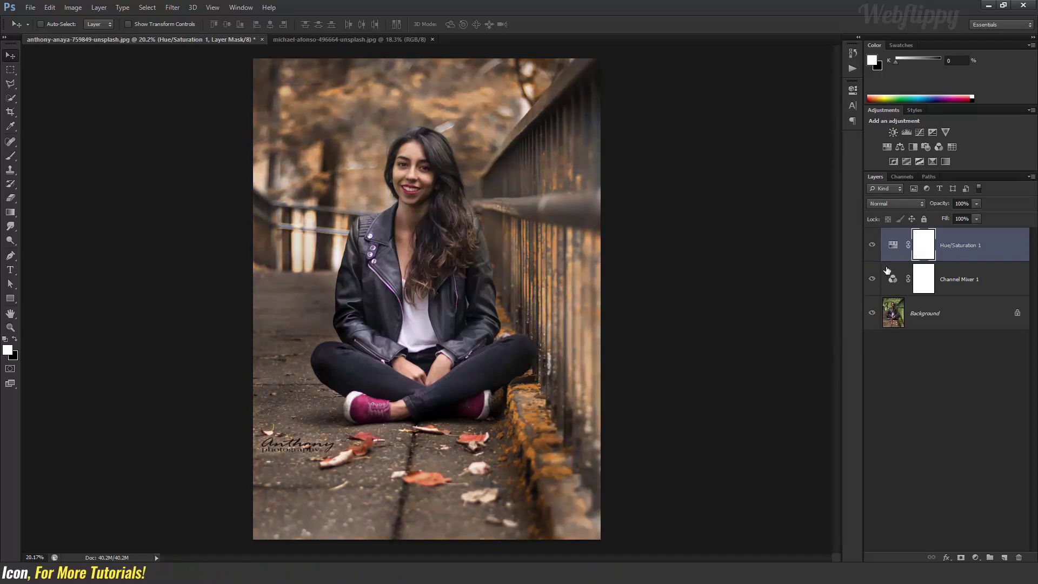
click(977, 557)
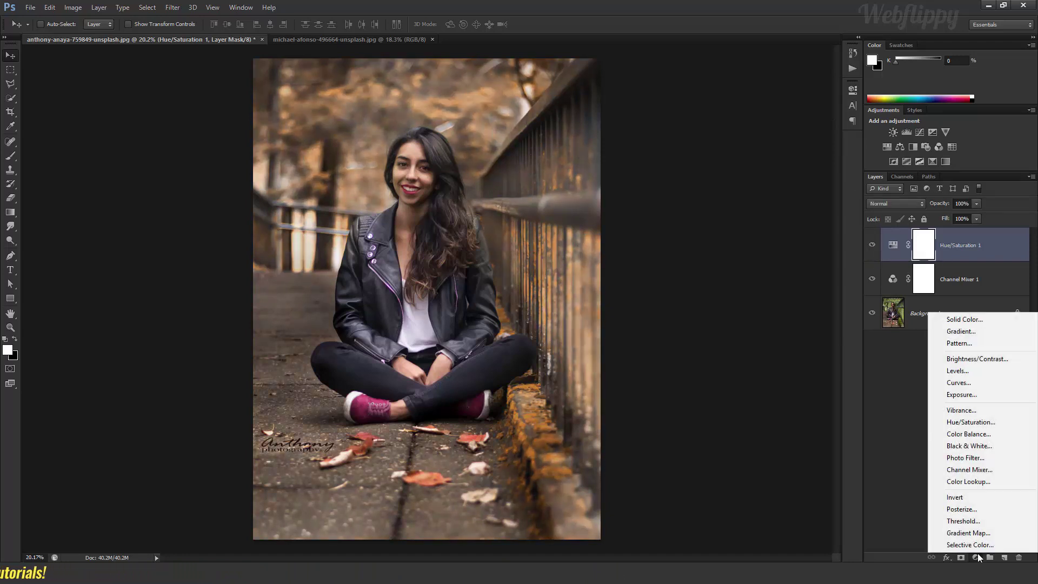
- Add a Selective Color layer and adjust the Yellows' cyan, magenta and yellow sliders
click(971, 544)
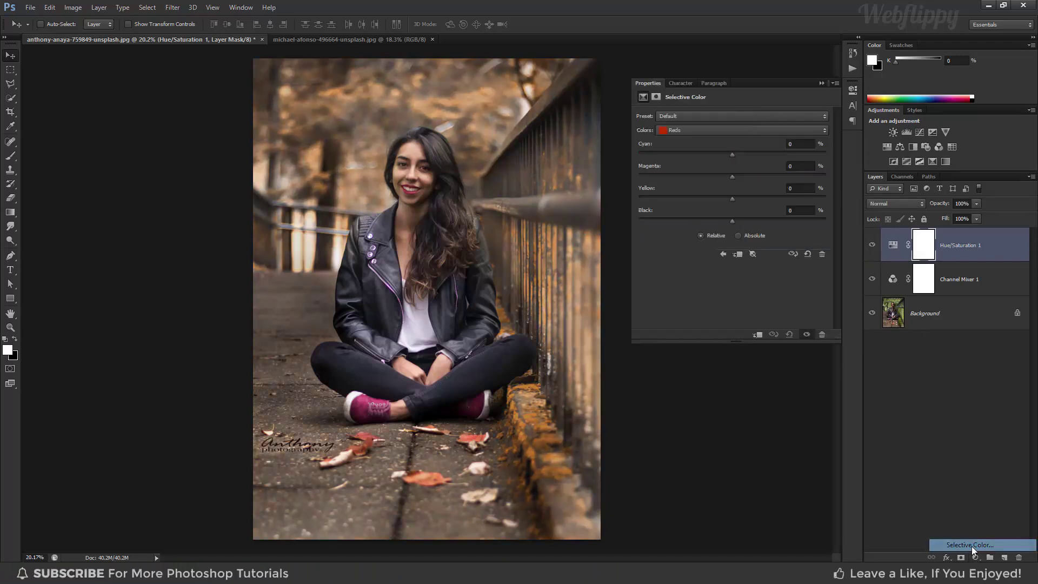
click(733, 129)
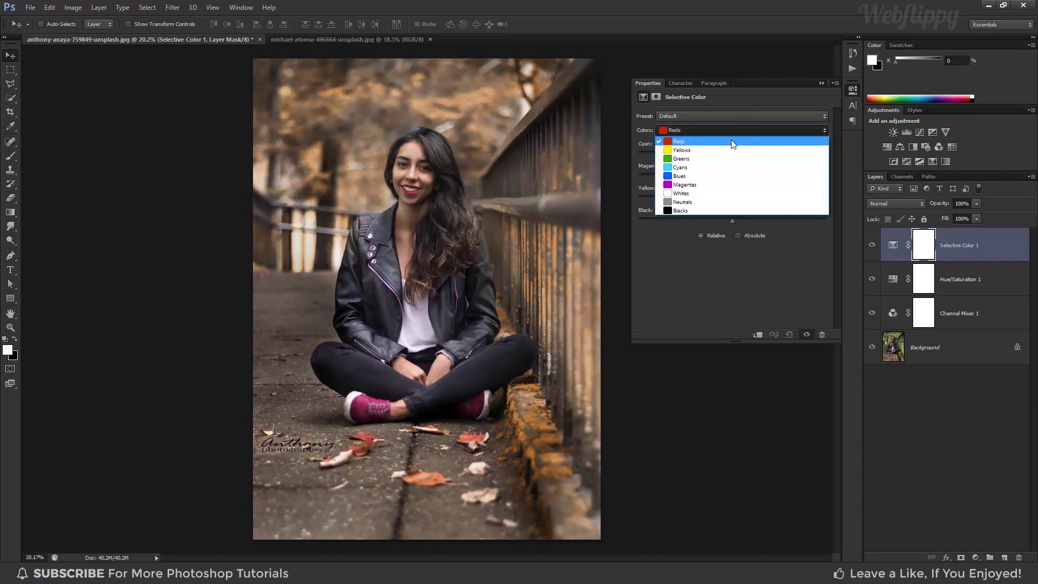
click(733, 141)
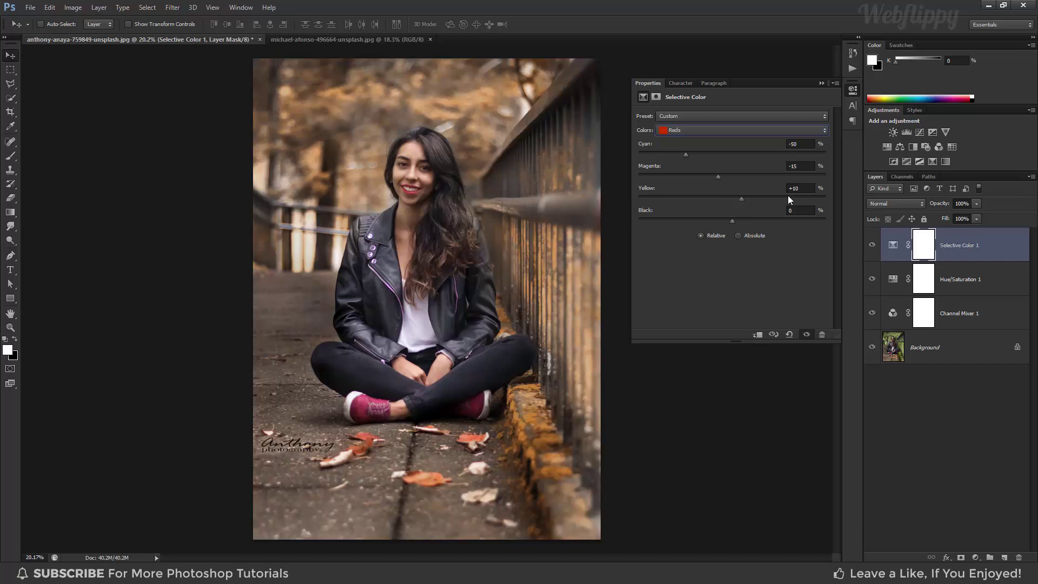
click(739, 136)
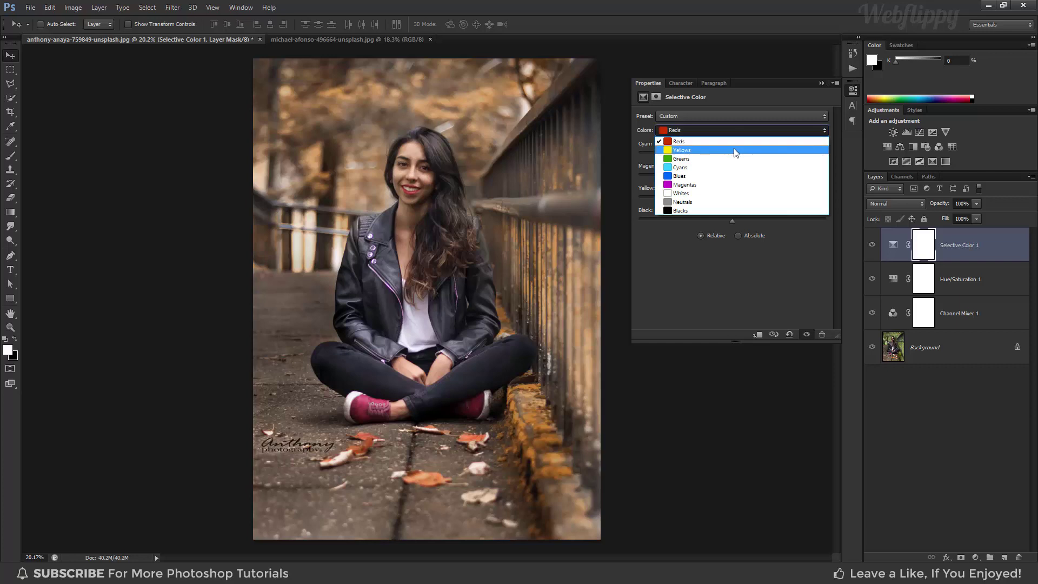
click(735, 151)
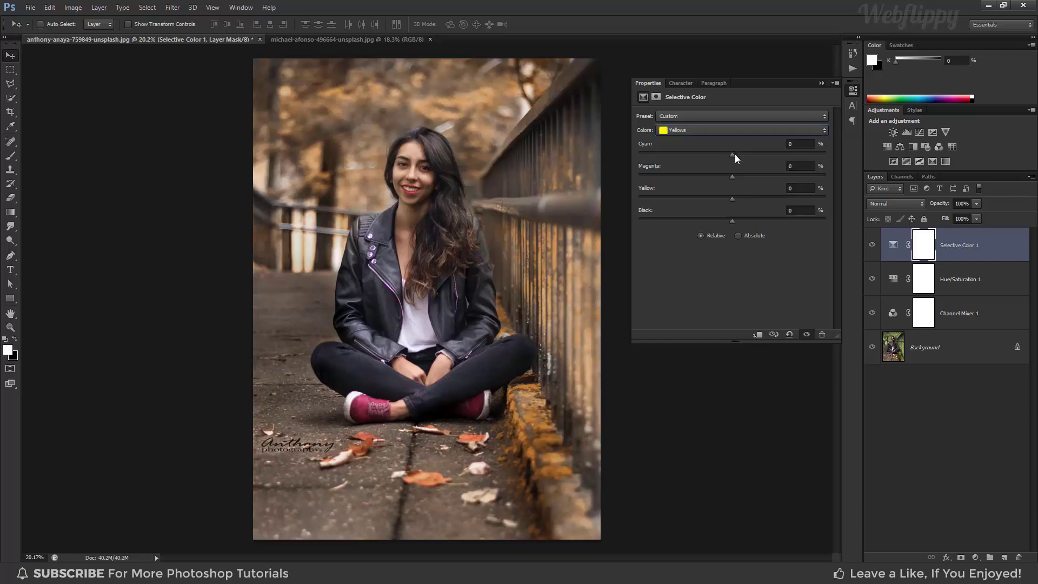
click(735, 154)
drag(734, 174, 746, 175)
drag(733, 199, 742, 199)
- Set Neutrals Cyan to +10 and Blacks Black to +6
click(721, 134)
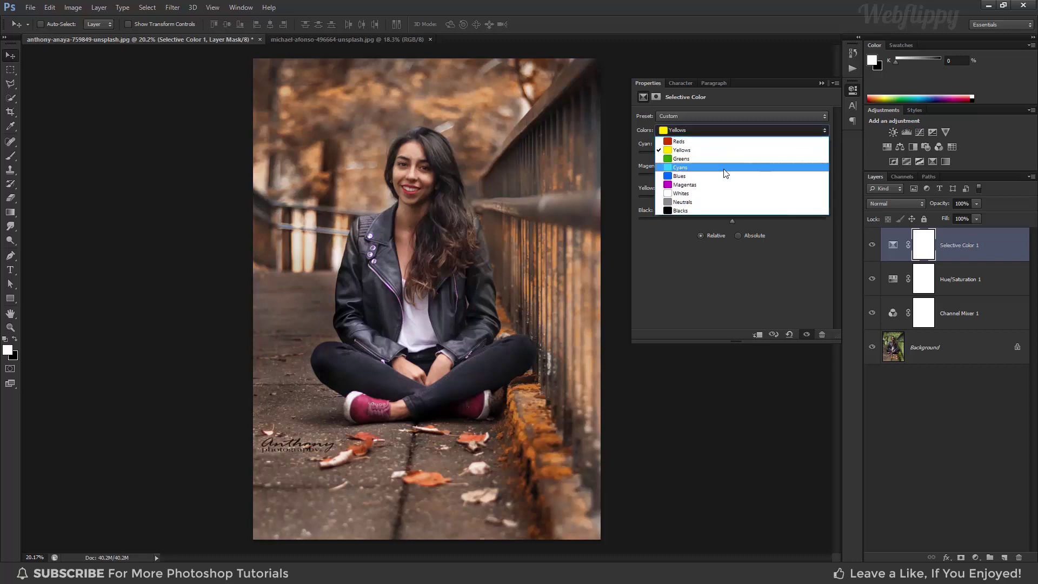
click(725, 202)
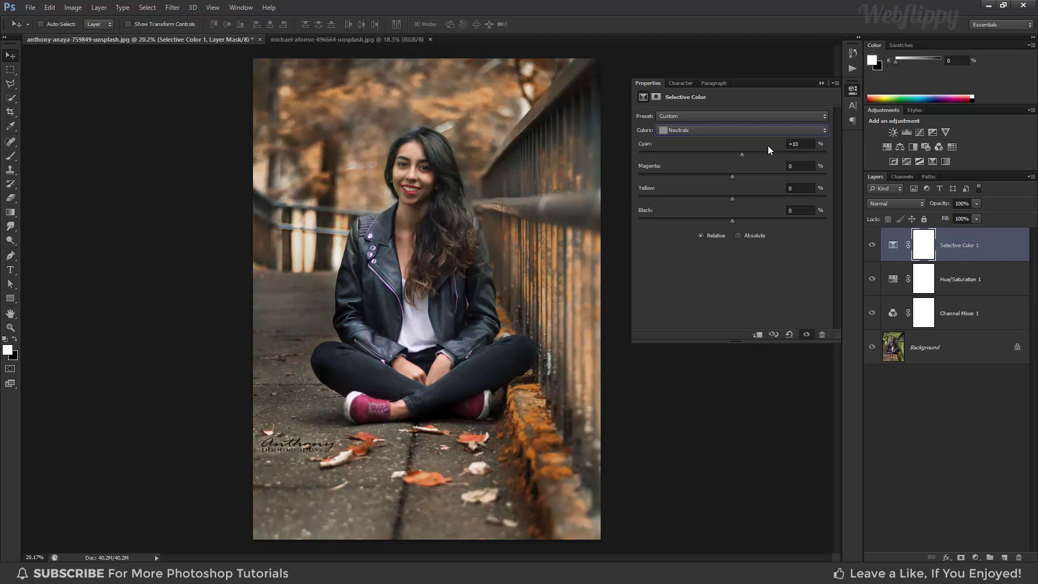
click(736, 132)
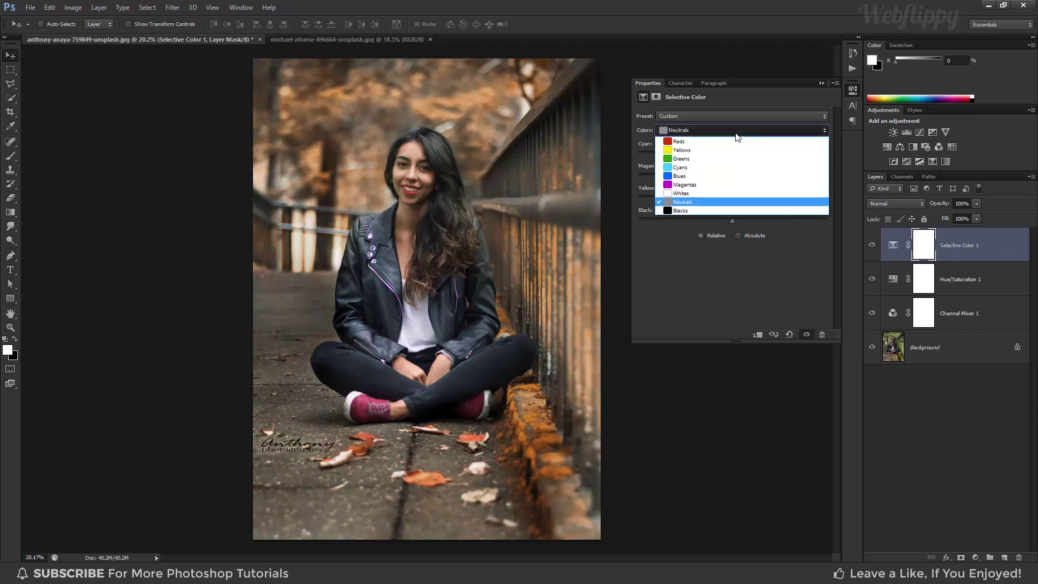
click(718, 211)
drag(731, 221, 740, 222)
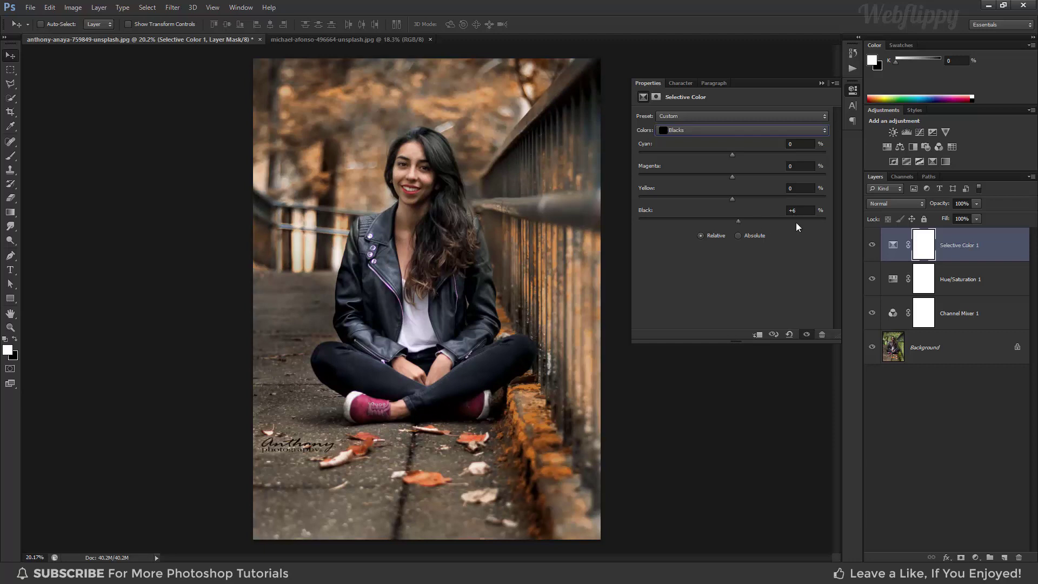
click(822, 84)
- Toggle Selective Color 1 off and on to compare the photo with and without it
click(870, 246)
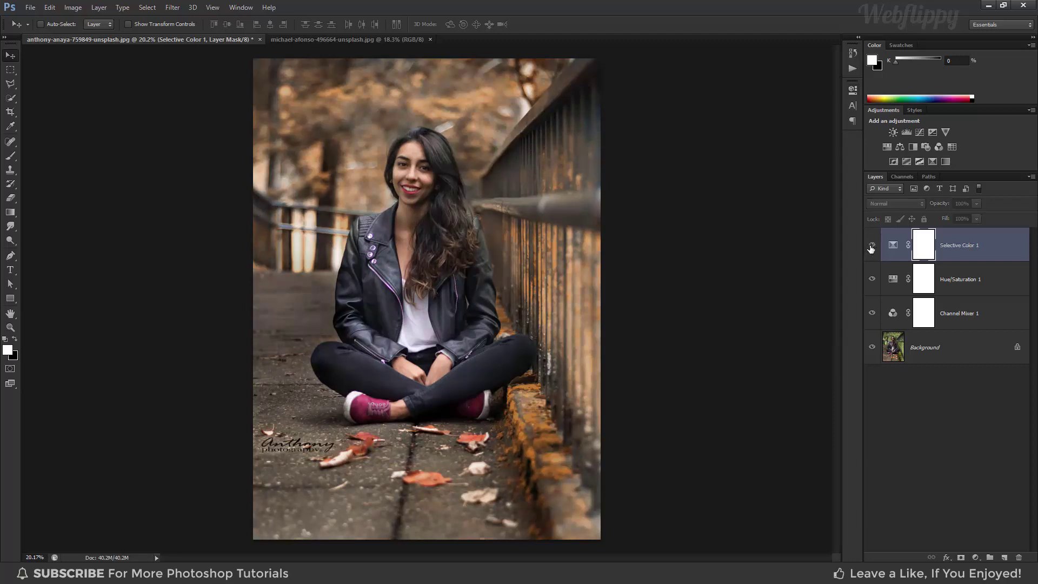
click(869, 247)
click(868, 248)
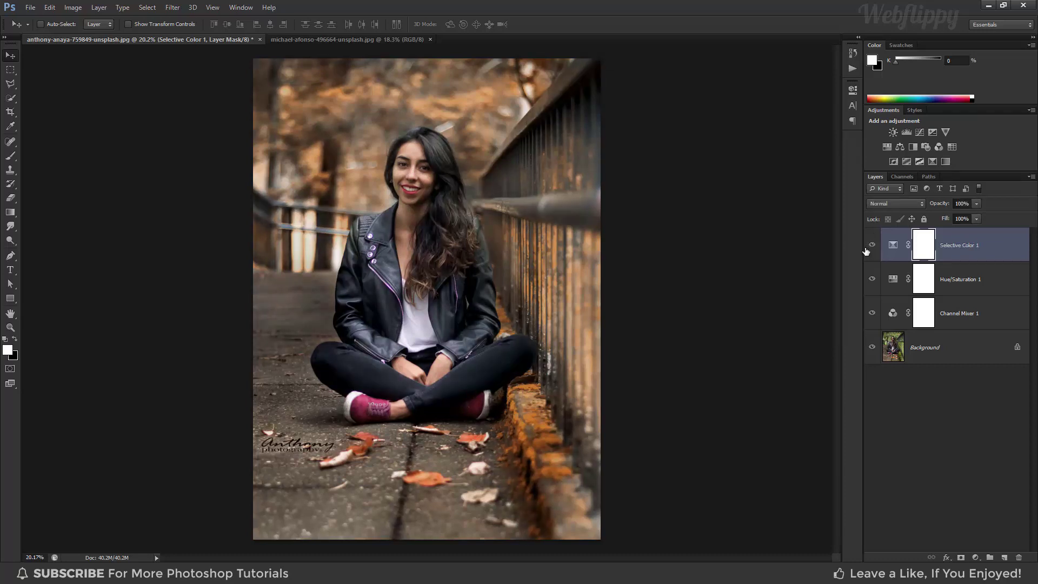
click(977, 557)
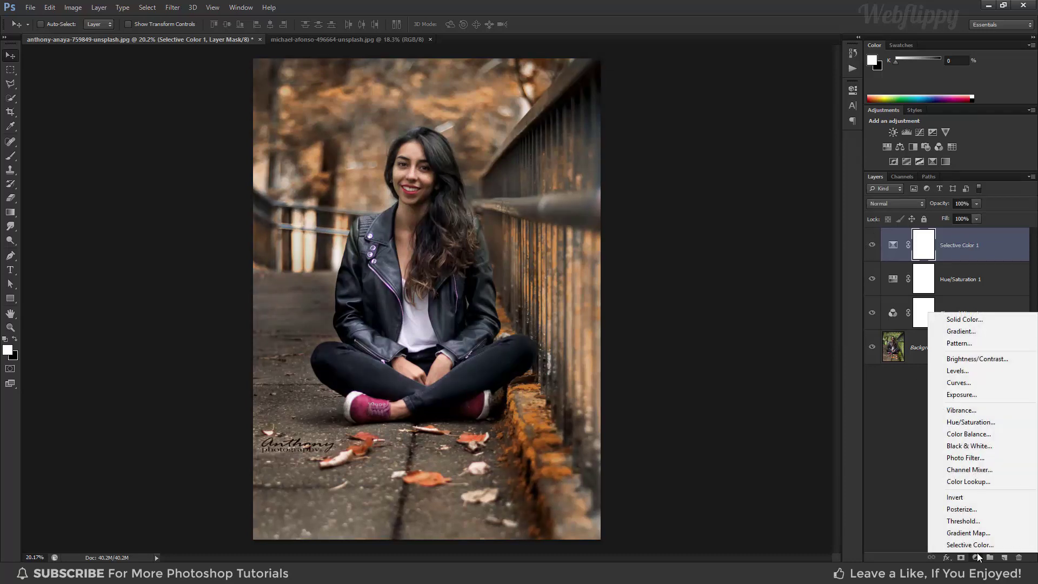
- Add a Curves layer lifting RGB midtones and raising the Red curve from 124 to 134
click(954, 384)
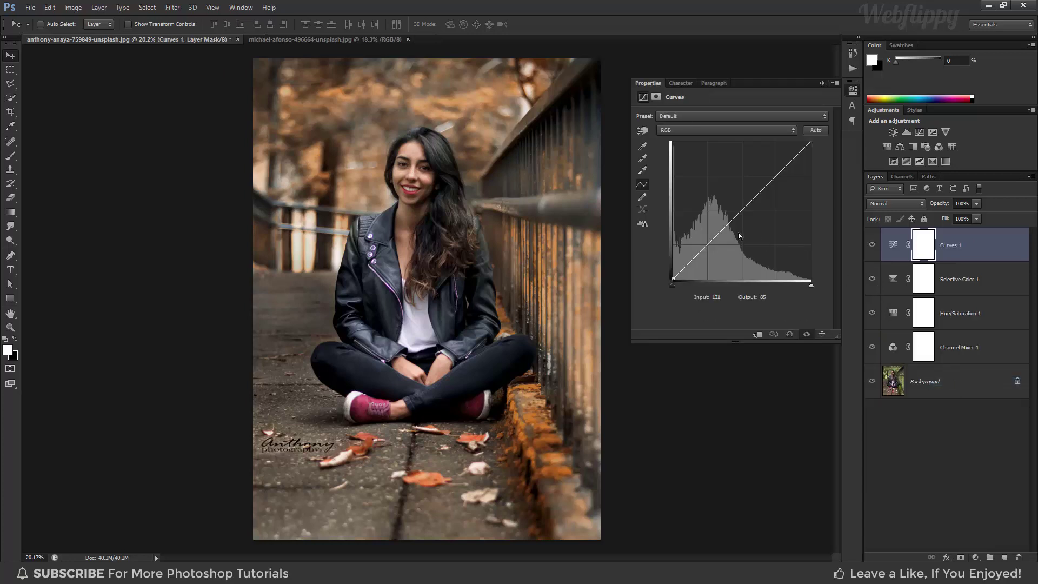
drag(708, 246, 707, 238)
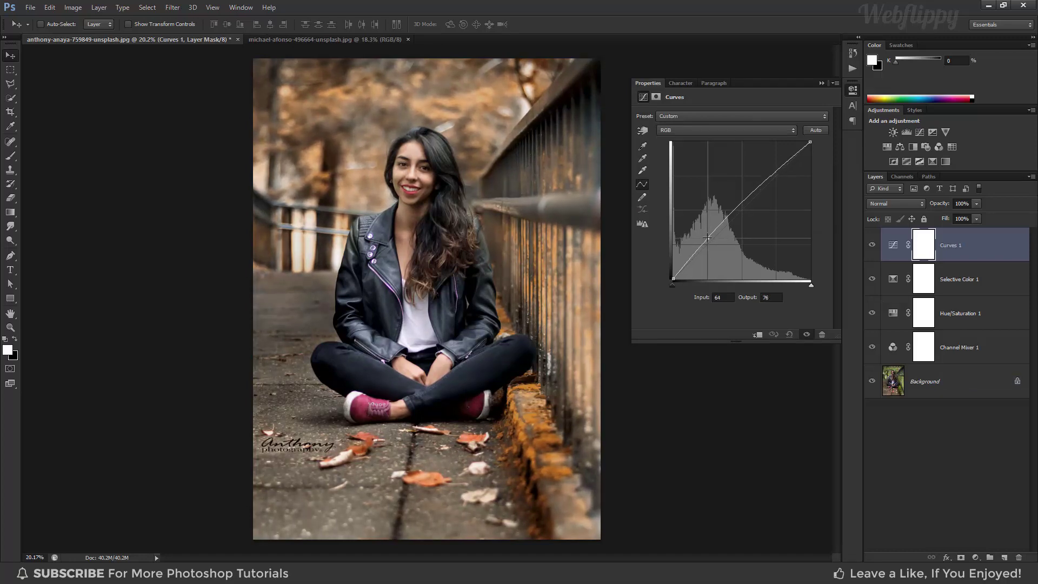
click(704, 132)
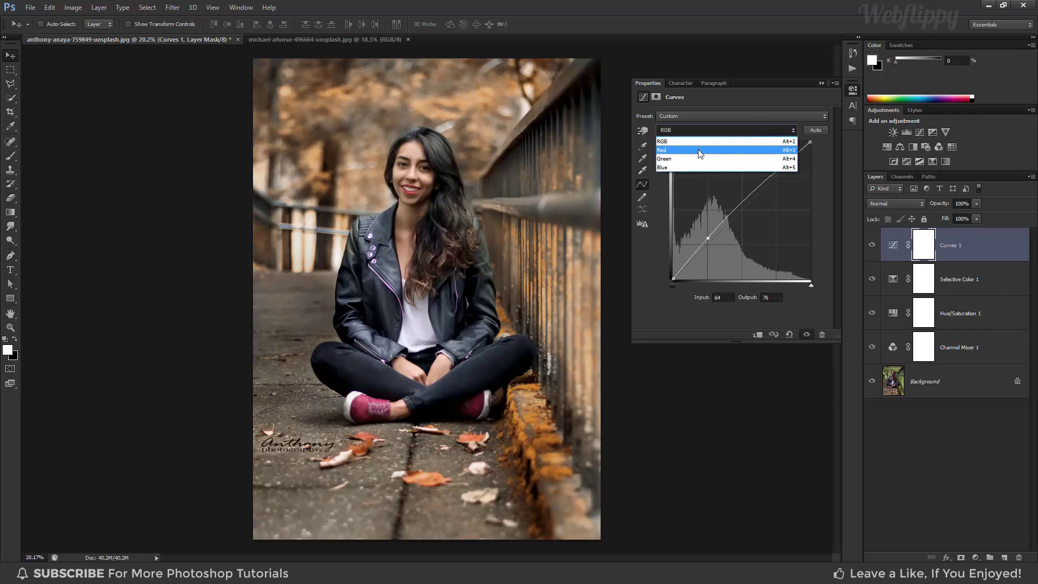
click(699, 151)
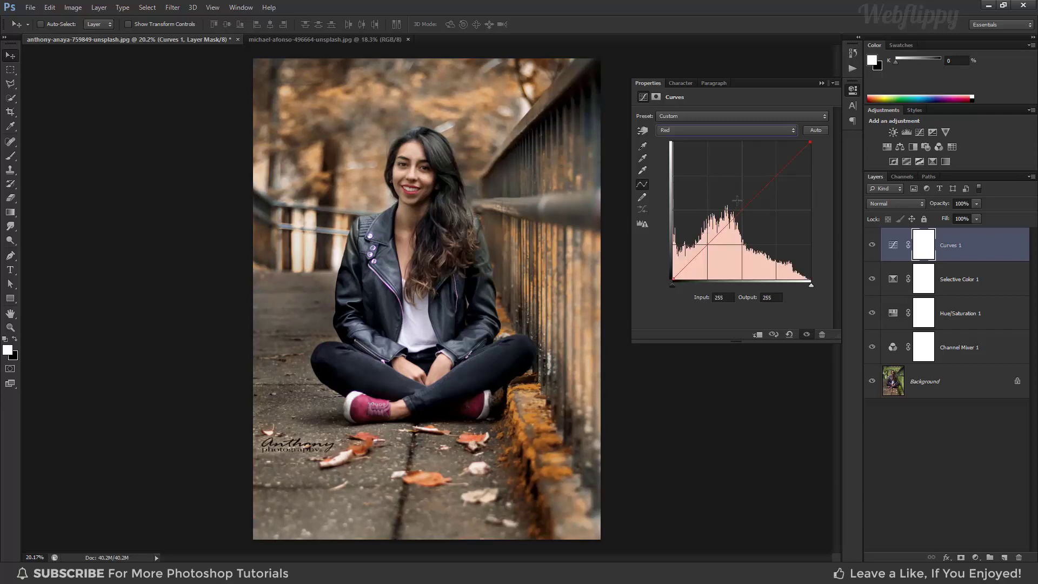
drag(742, 208, 741, 207)
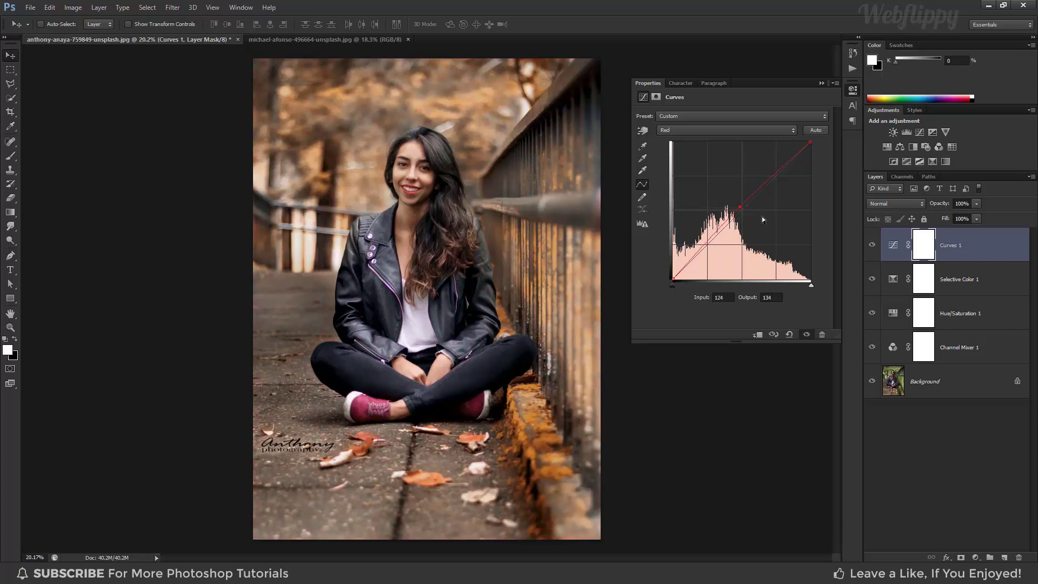
- Compare the image with Curves 1 toggled off and on
click(822, 83)
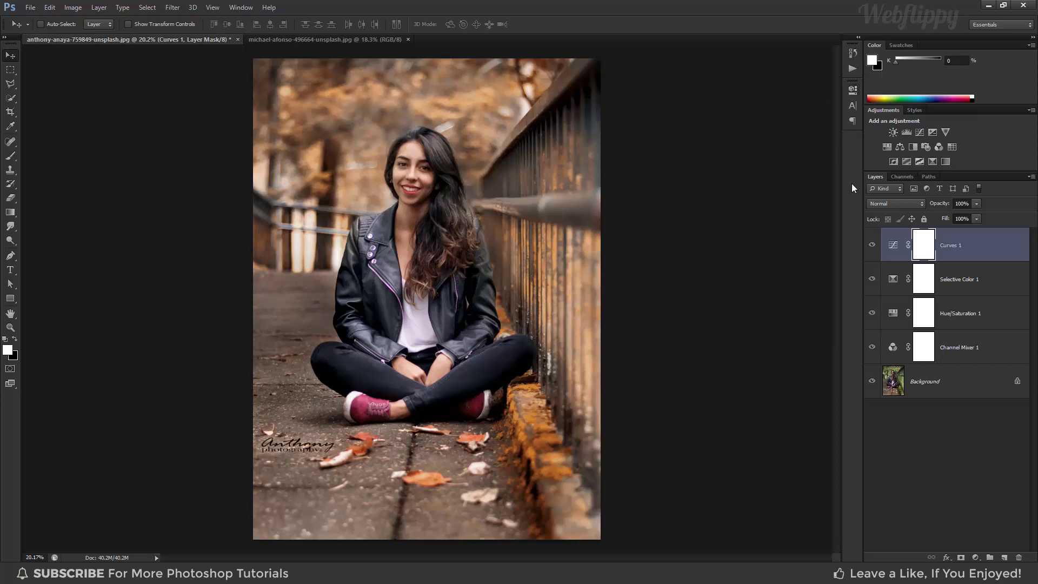
click(872, 246)
click(873, 248)
click(976, 557)
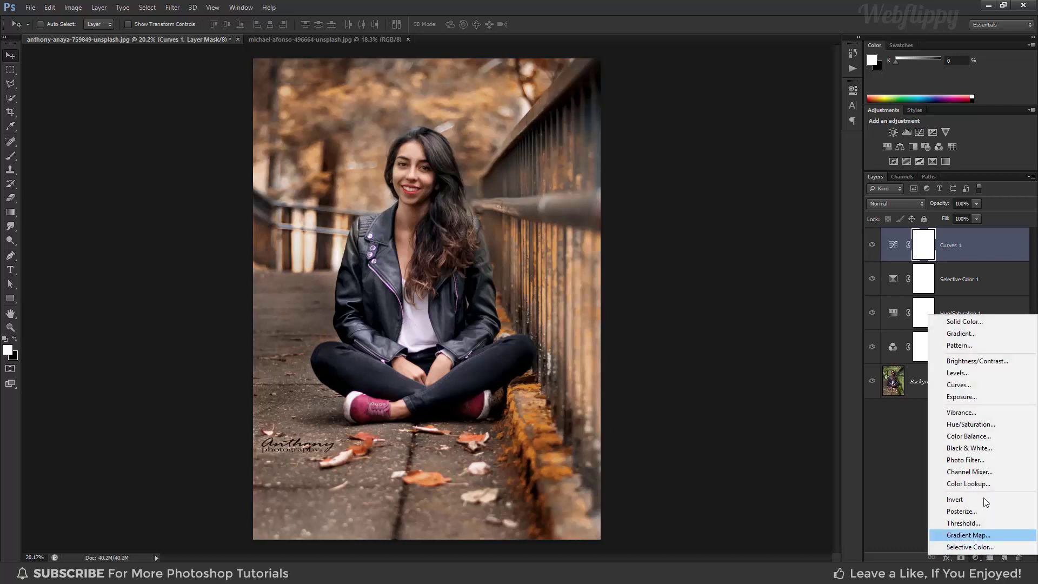
- Add a Levels layer with output black level 10 and compare it on and off
click(963, 375)
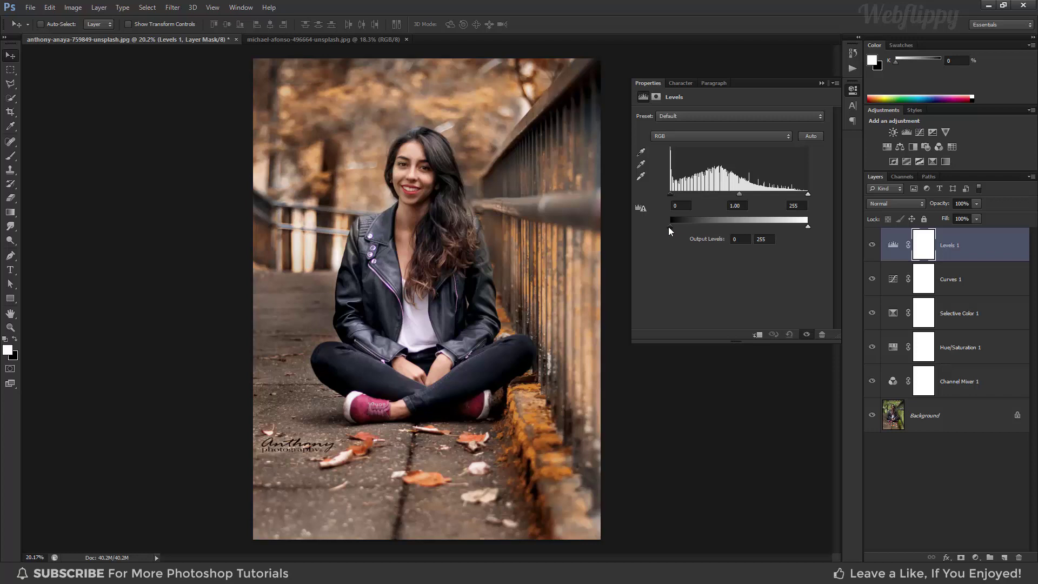
drag(669, 228, 675, 228)
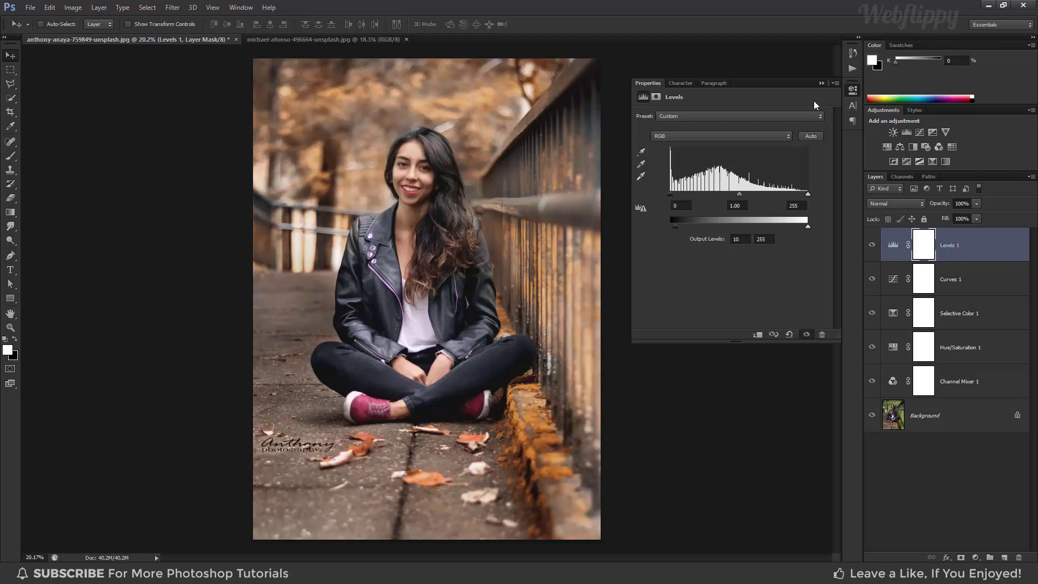
click(822, 83)
click(872, 244)
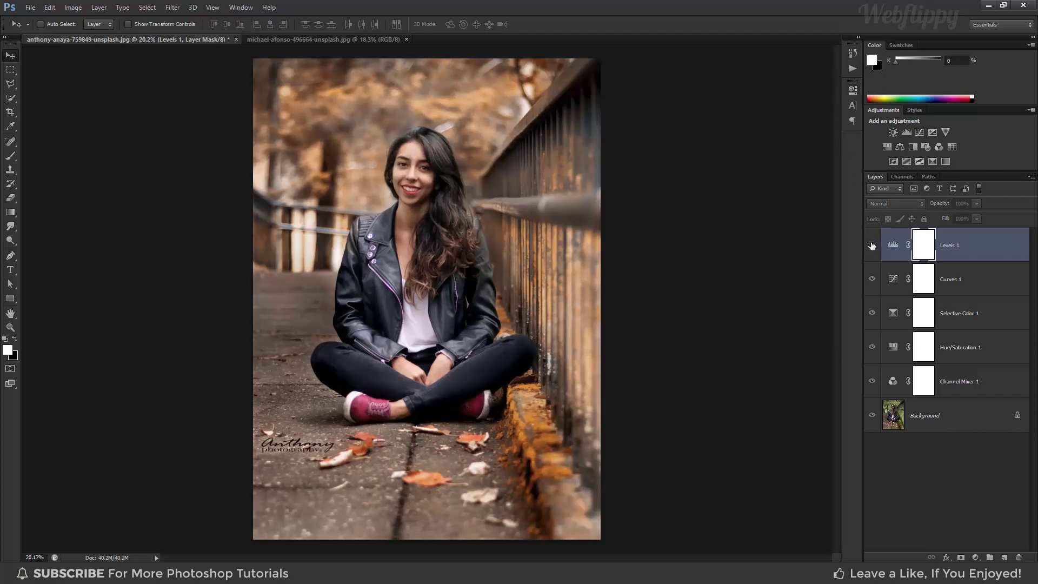
shift+click(958, 381)
- Group the five adjustment layers into Group 1, compare with the original, then show the second photo
key(ctrl+g)
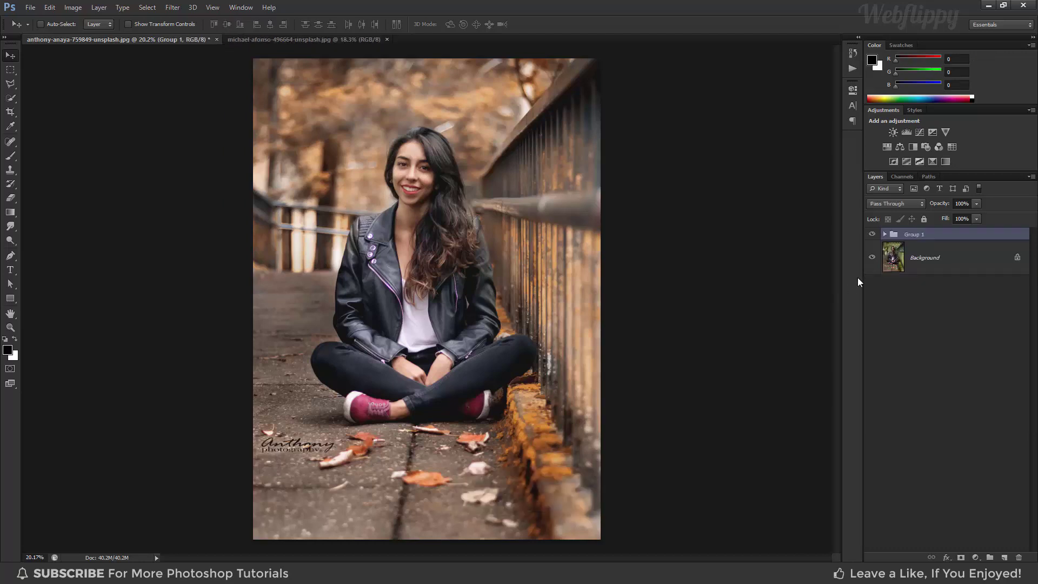
click(872, 234)
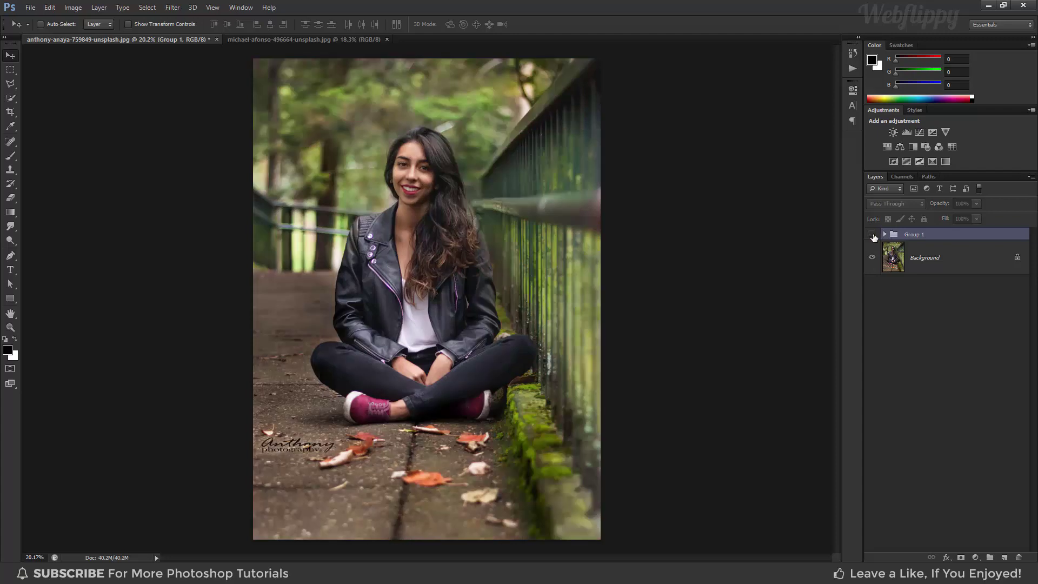
click(873, 234)
click(872, 235)
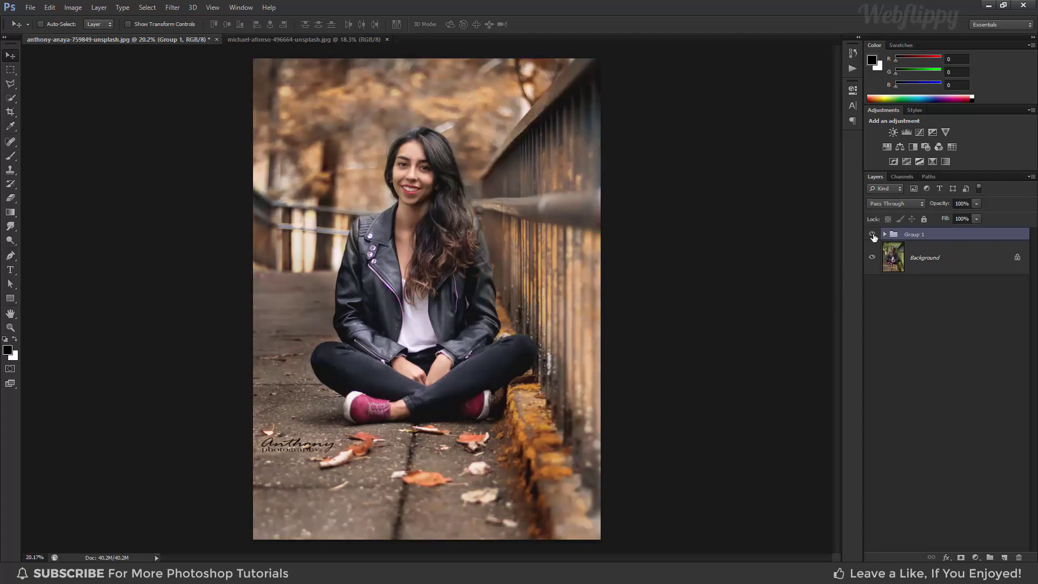
click(355, 40)
- Drag Group 1 from the first photo into the denim-jacket photo's document
click(207, 39)
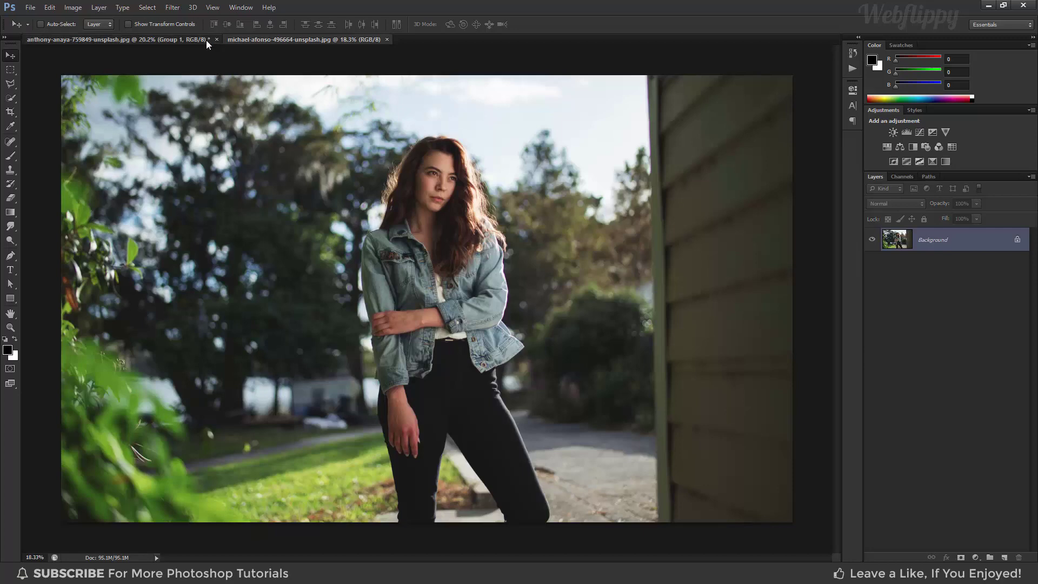
drag(366, 79, 360, 156)
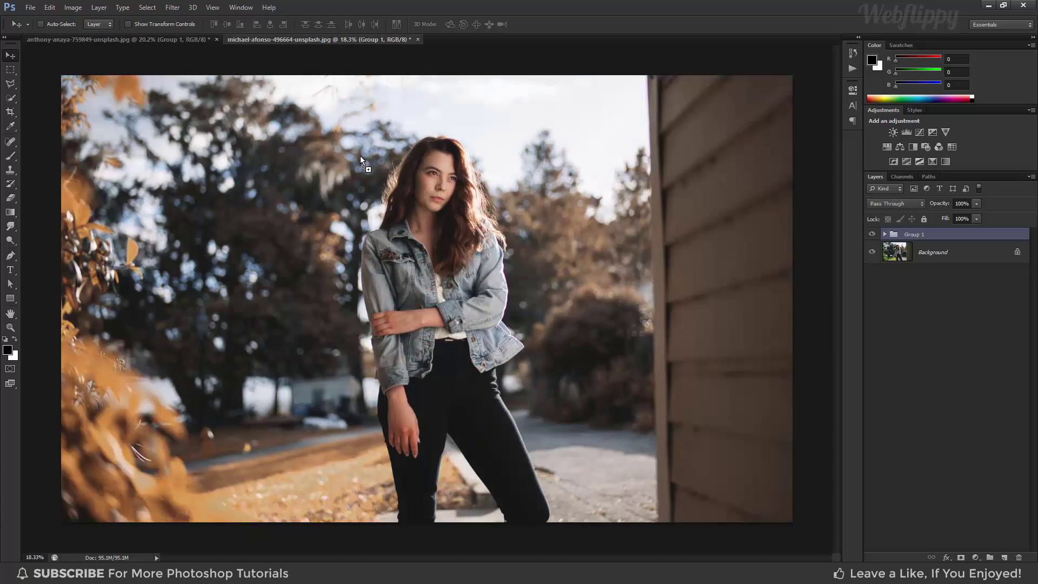
click(885, 235)
click(886, 234)
- Compare the grade on the second photo and fine-tune Group 1 opacity, ending at 100%
click(874, 235)
click(873, 234)
click(873, 234)
click(874, 235)
click(874, 235)
click(873, 235)
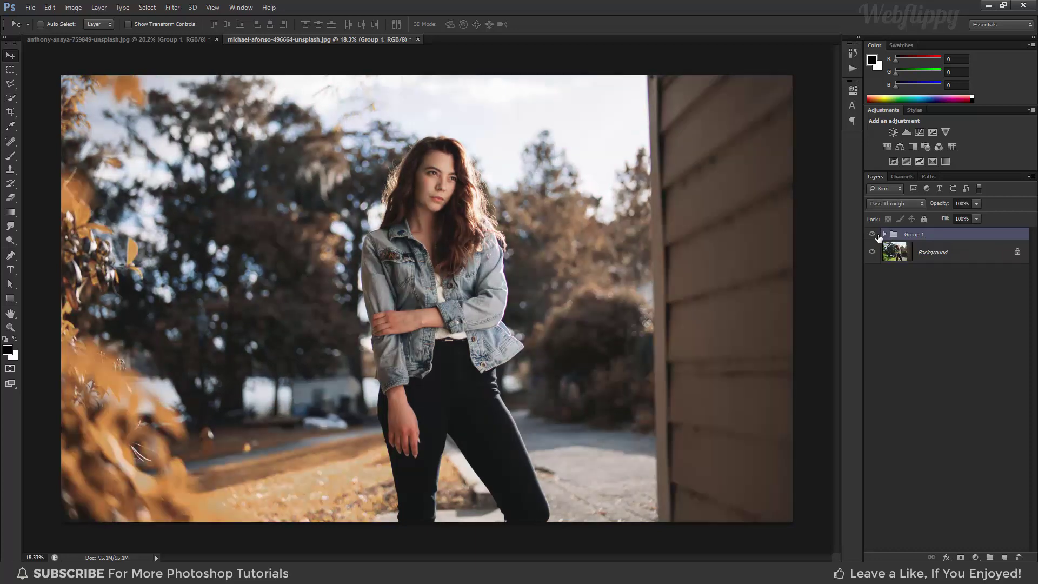
click(977, 203)
drag(966, 218, 965, 216)
click(870, 236)
click(871, 236)
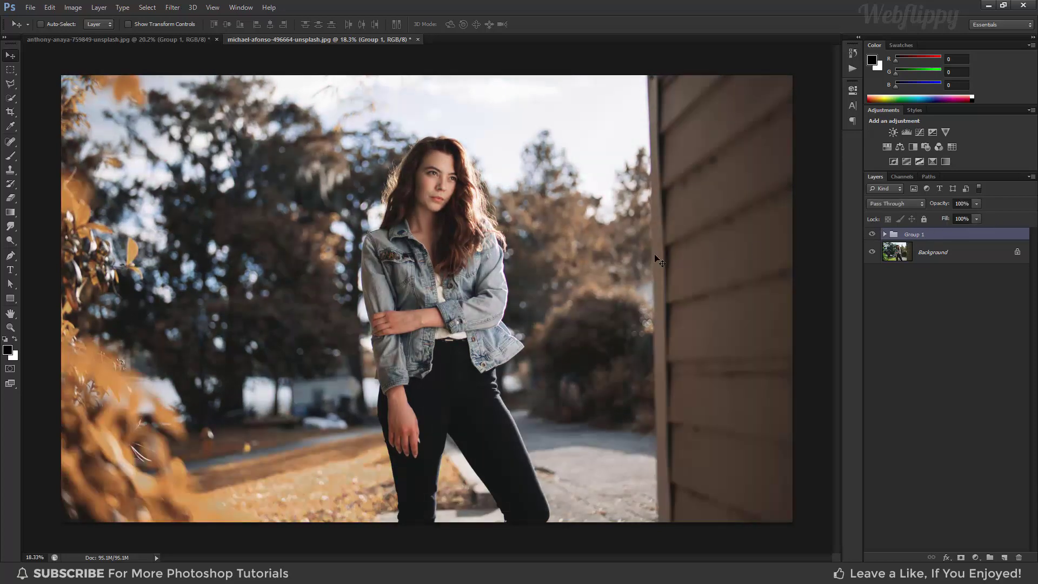